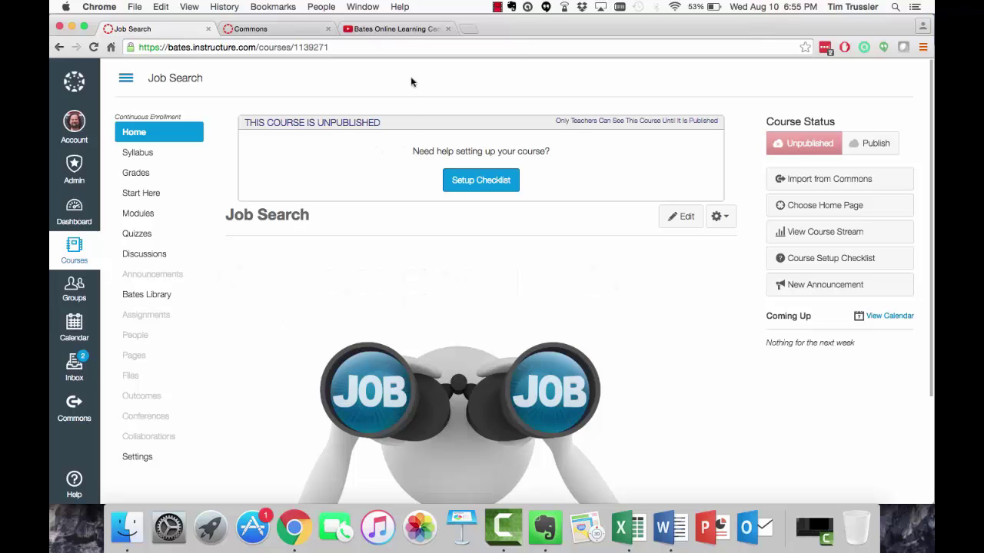
Look through the modules of the Bates template course and open Canvas Commons
left_click(408, 31)
left_click(277, 30)
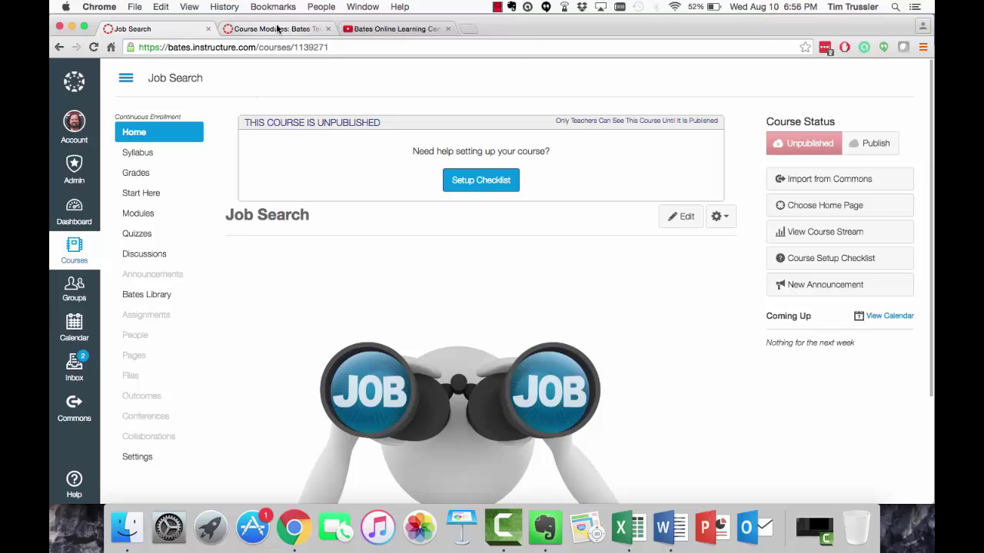
scroll(604, 289, "up", 2)
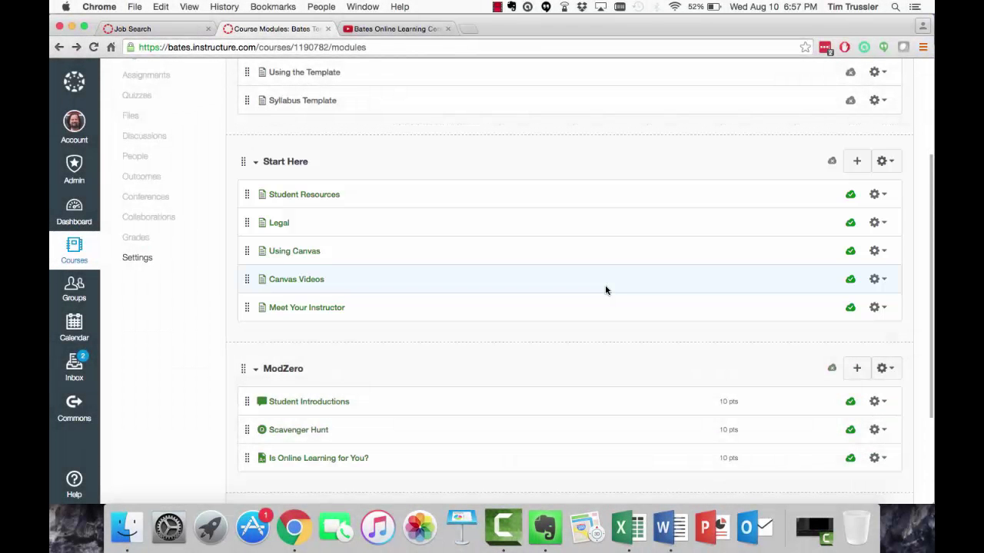
scroll(604, 289, "down", 3)
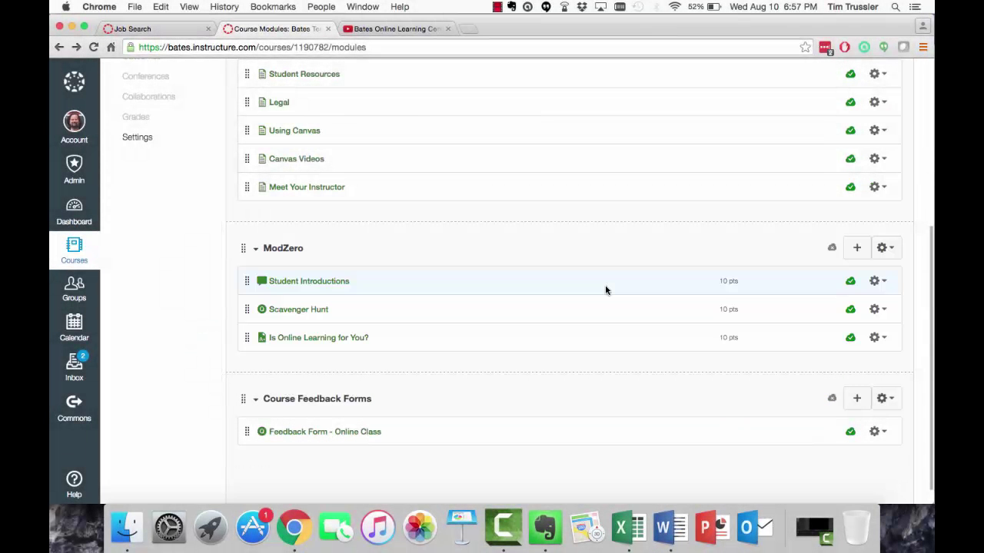
scroll(605, 290, "up", 2)
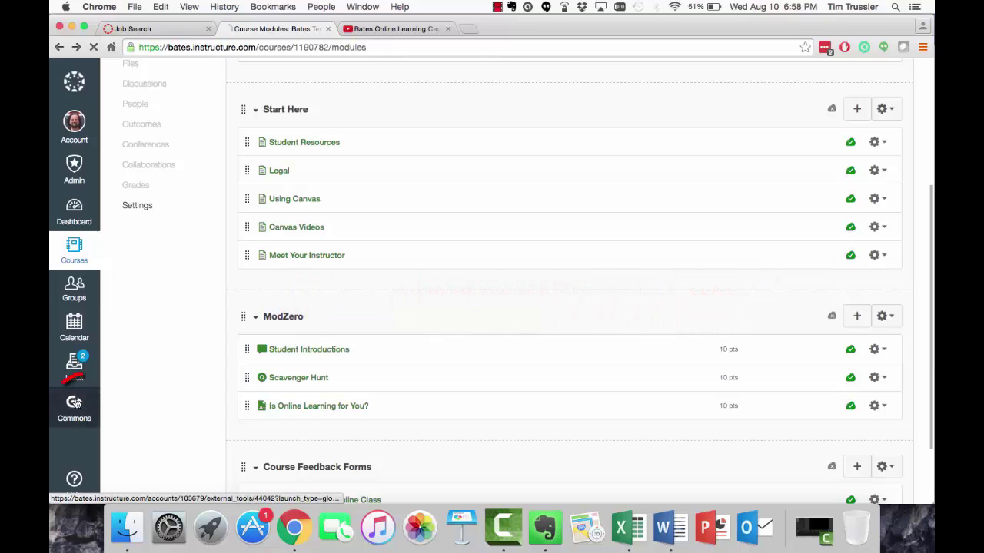
left_click(75, 403)
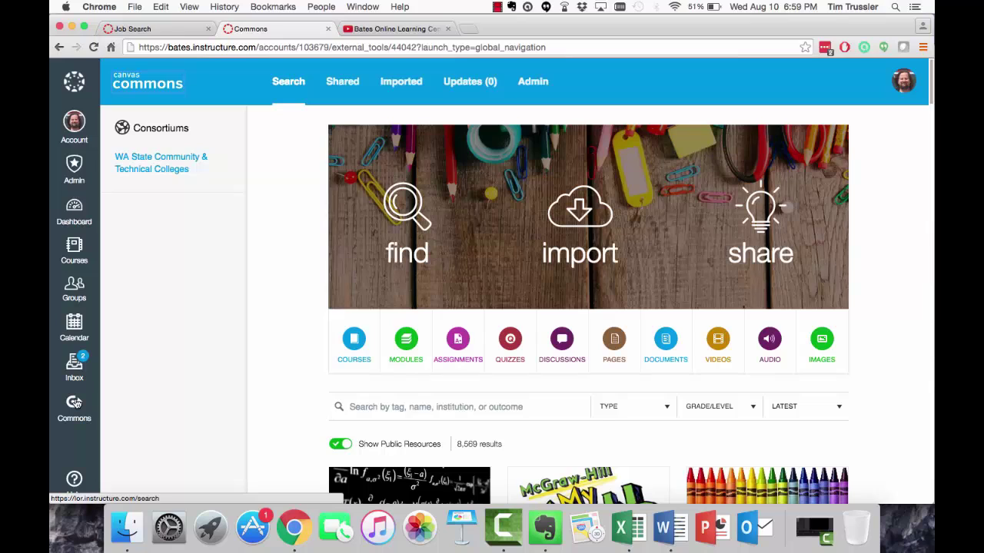
Open content import for the Job Search course and display the options for Copy a Canvas Course
left_click(154, 28)
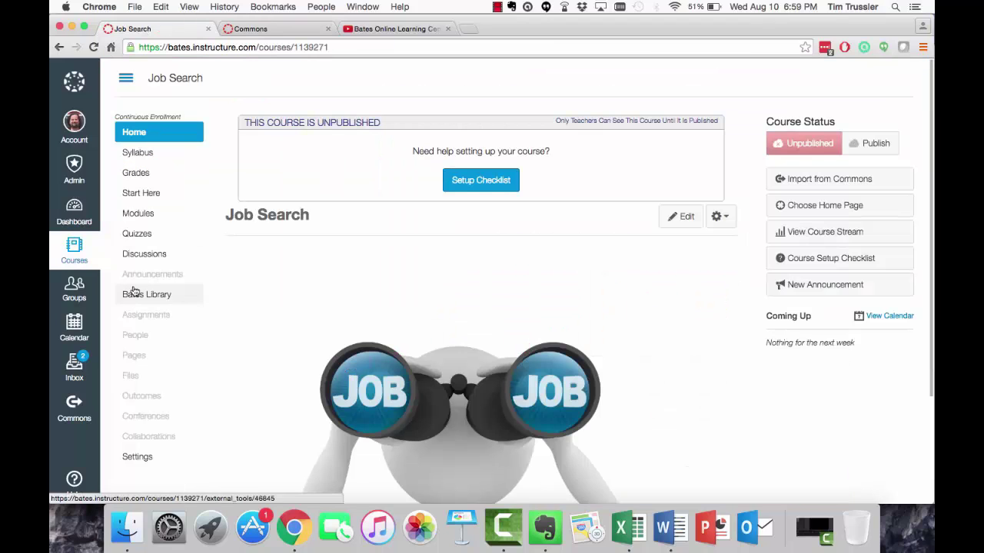
left_click(137, 458)
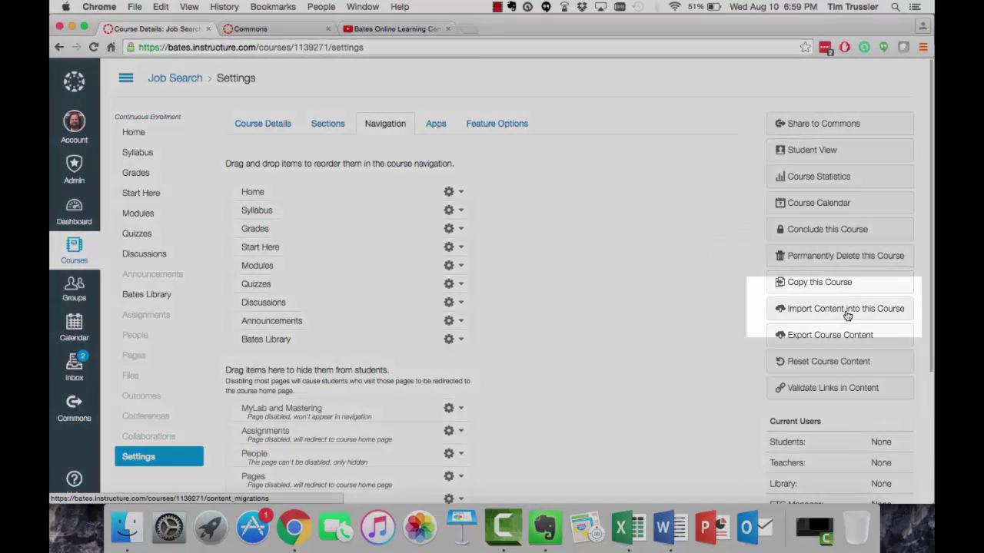
left_click(845, 310)
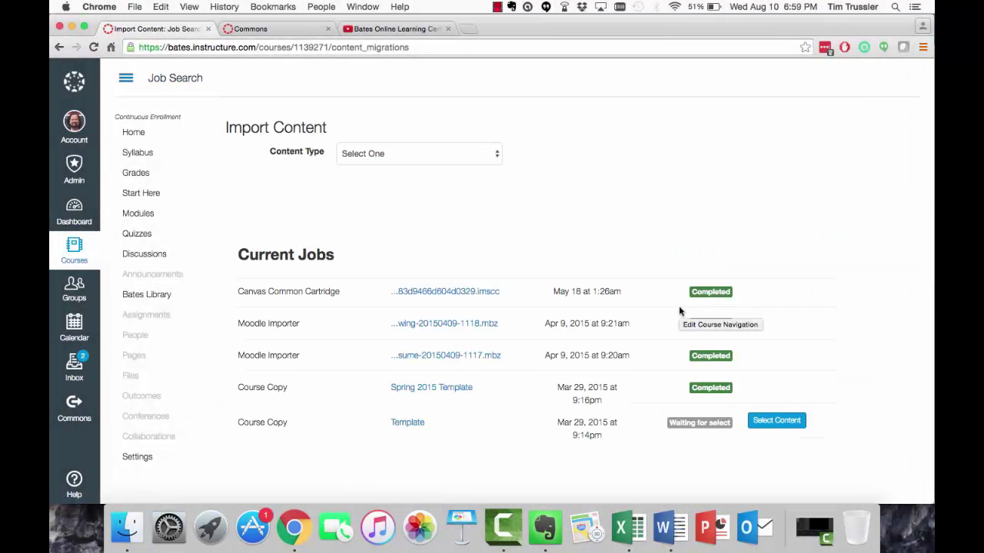
left_click(412, 156)
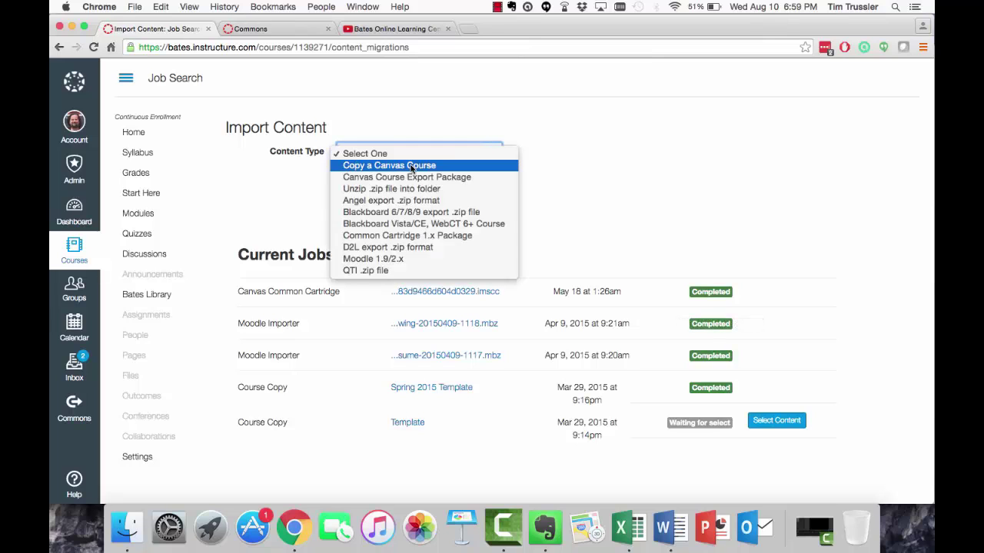
left_click(413, 166)
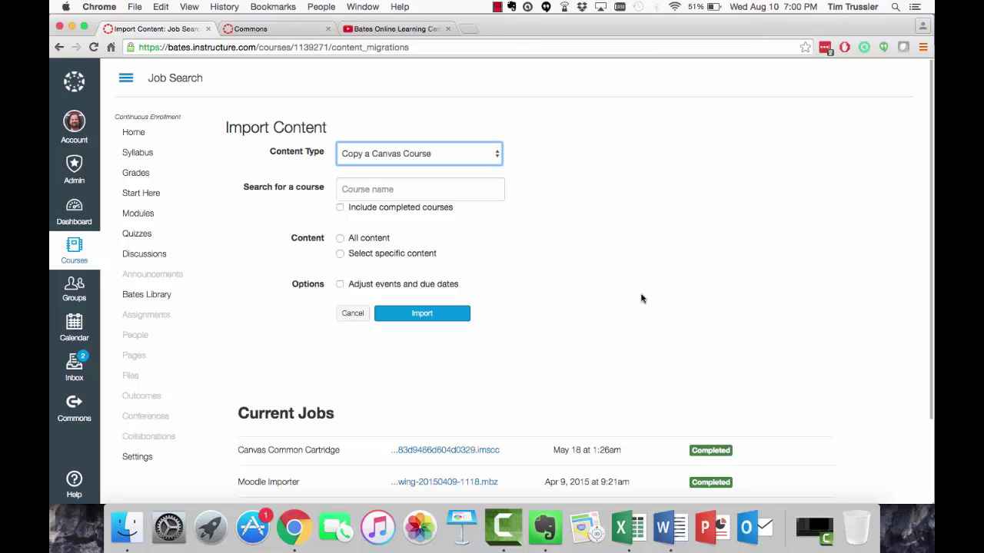
Review the Job Search course details and tick the option restricting participation to the course's start and end dates
left_click(136, 461)
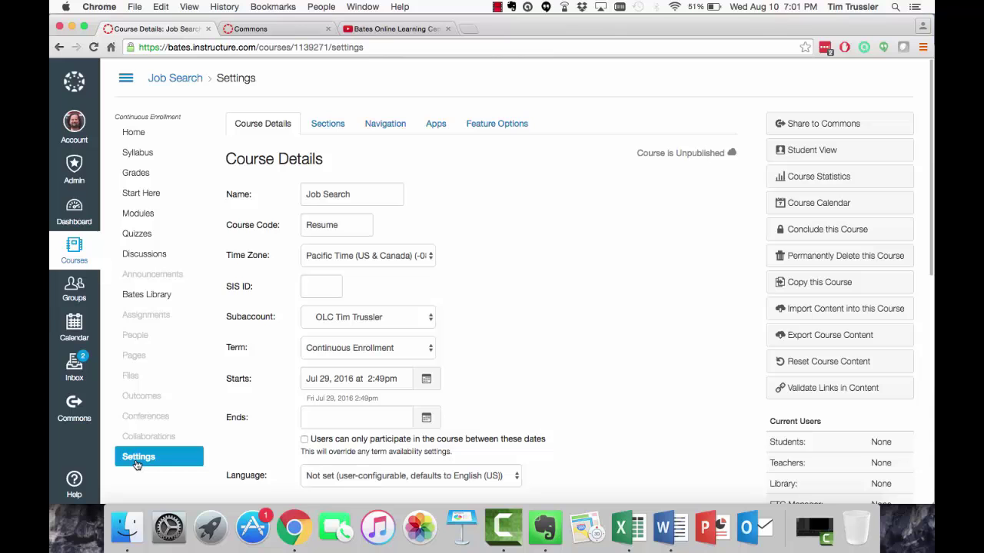
scroll(559, 391, "down", 5)
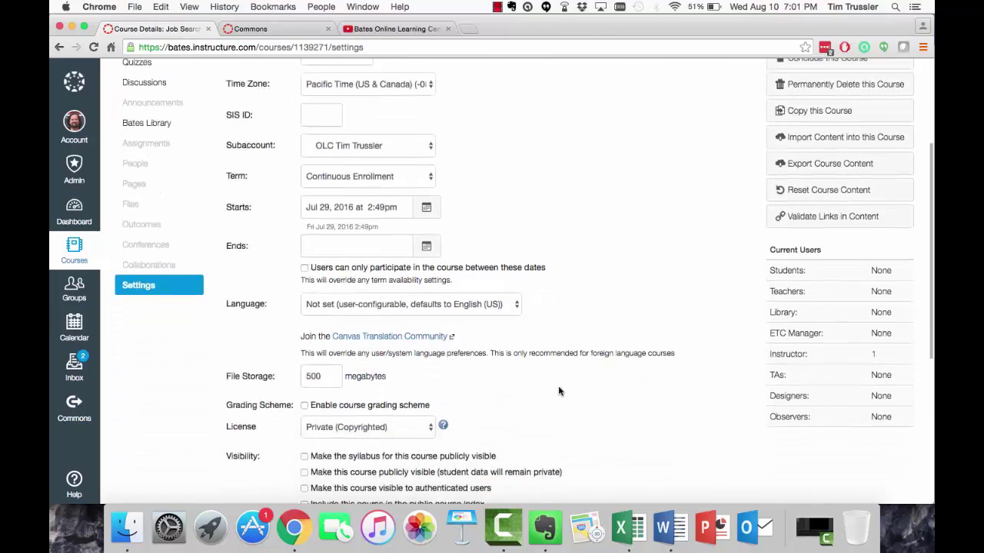
scroll(559, 391, "down", 1)
scroll(558, 392, "down", 5)
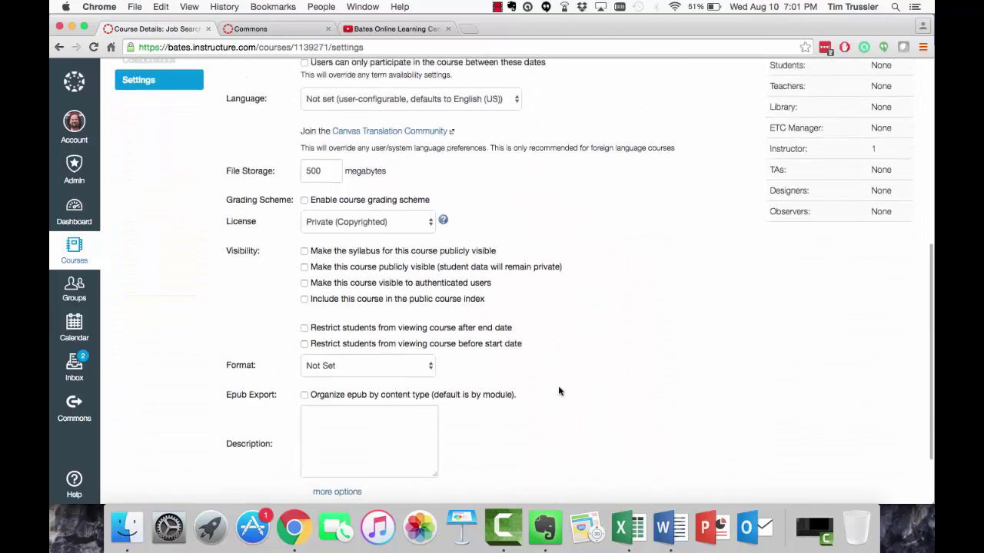
scroll(559, 391, "up", 9)
scroll(559, 392, "up", 1)
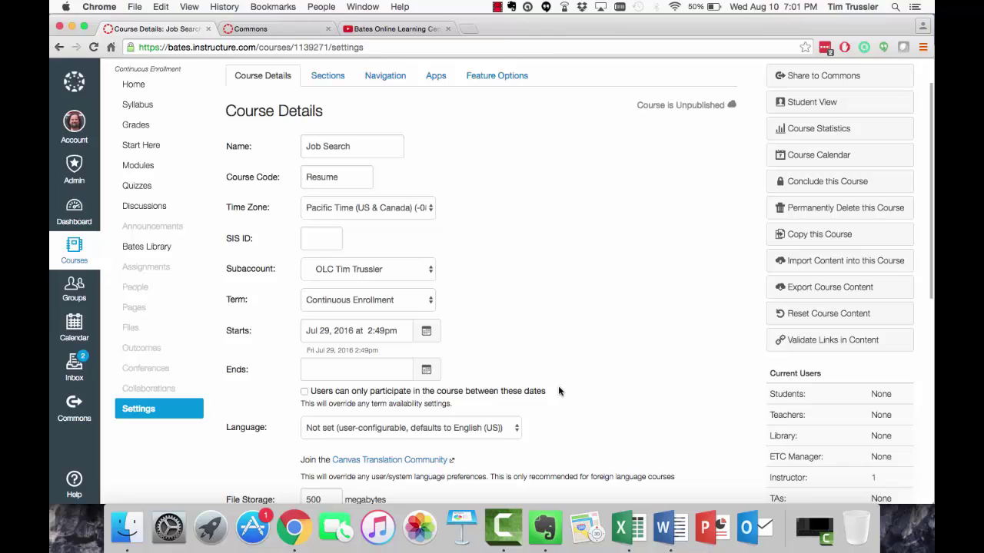
left_click(305, 393)
Review the course's assignment groups and their final grade weights, leaving the weight settings without saving
left_click(154, 276)
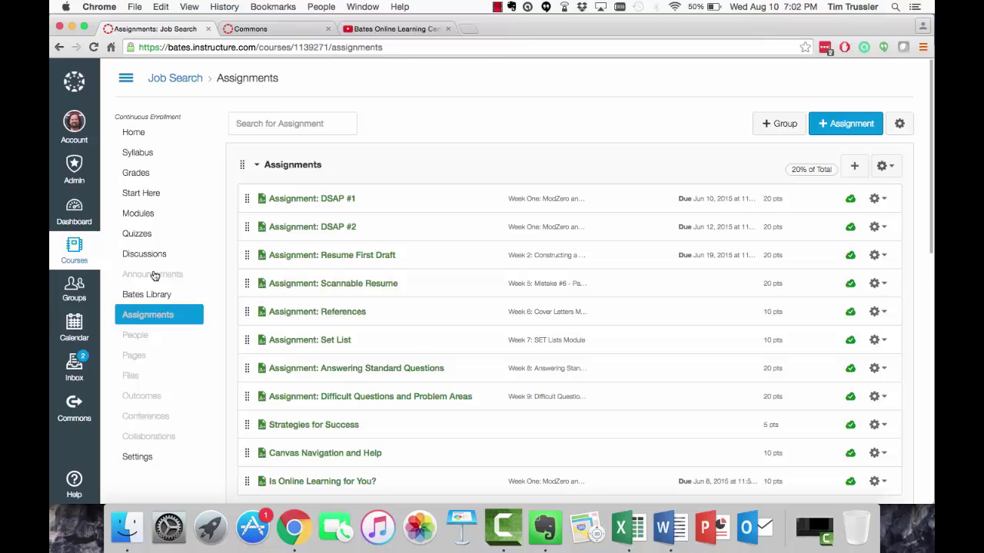
scroll(732, 419, "down", 1)
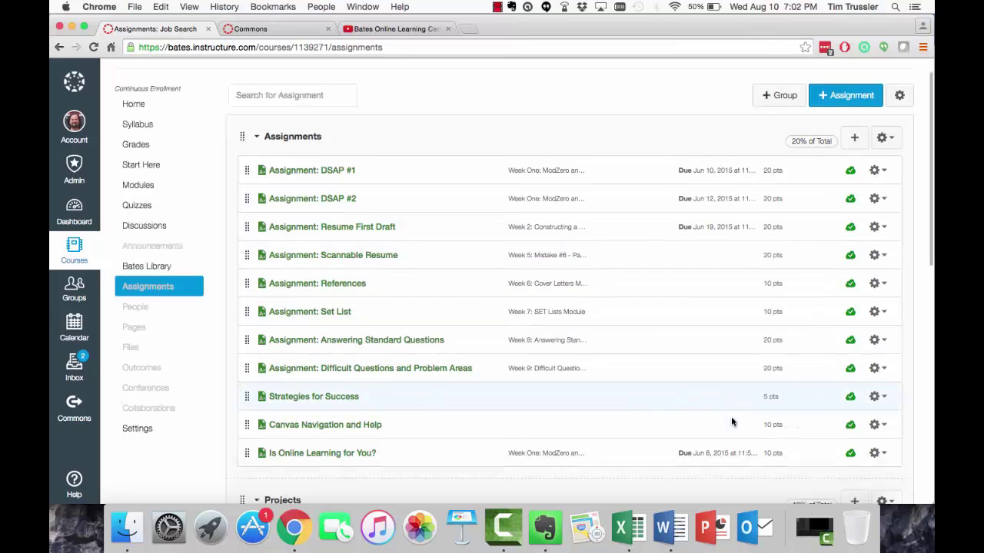
scroll(730, 419, "down", 5)
scroll(731, 420, "up", 6)
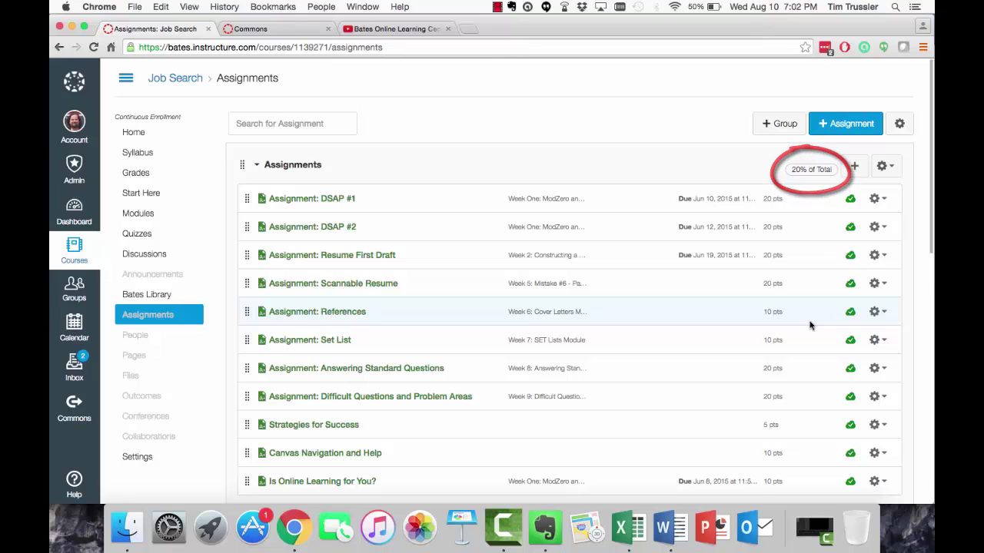
left_click(900, 125)
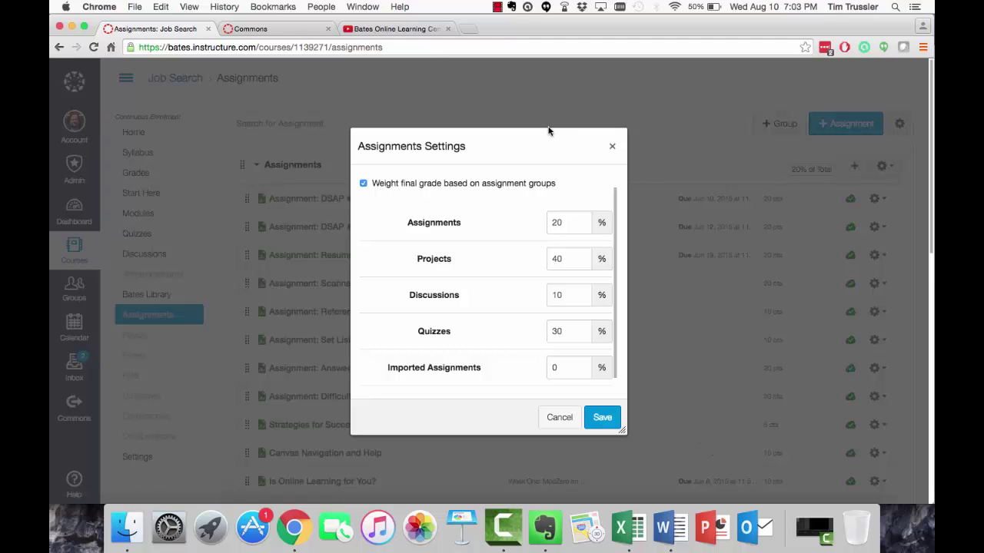
left_click(560, 419)
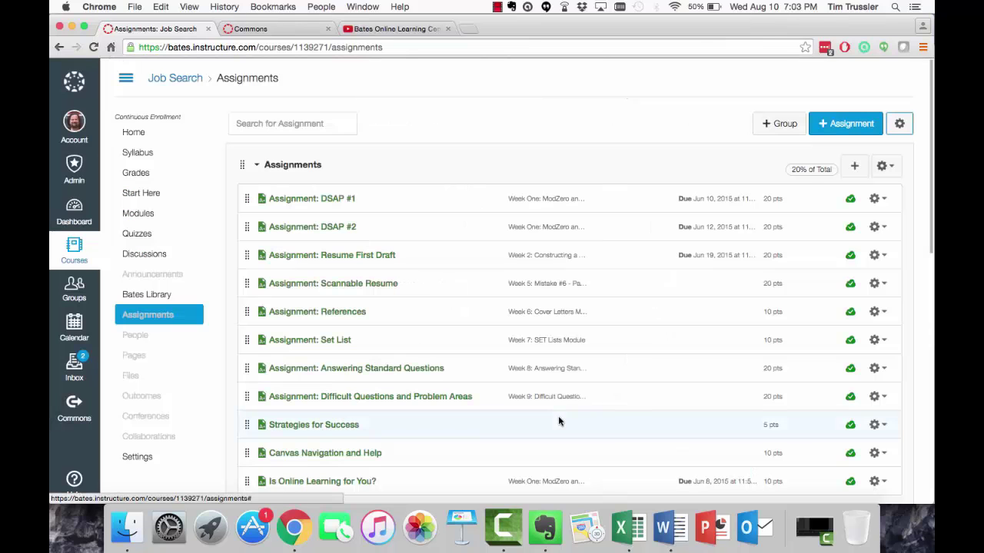
Read through the Job Search course syllabus, including the course information and group weights
left_click(148, 154)
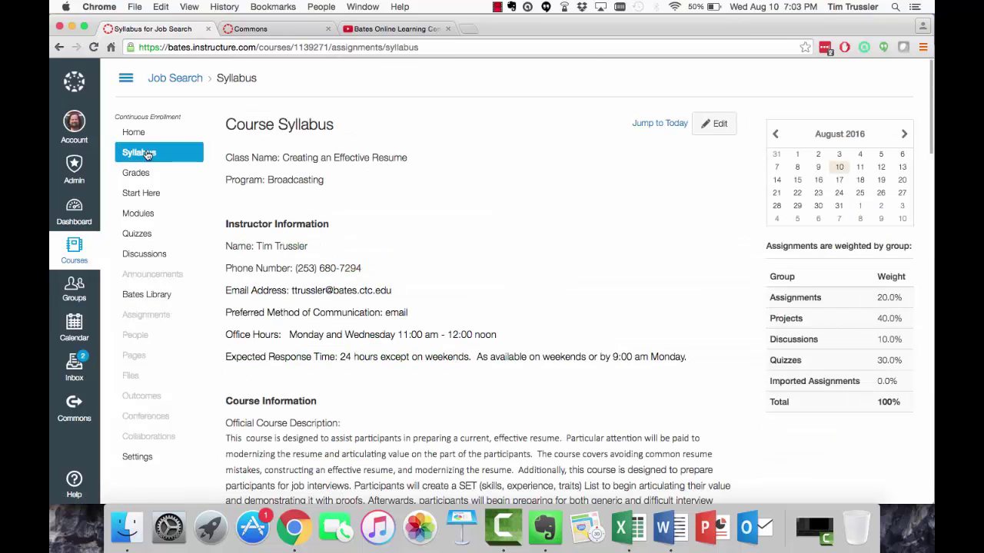
scroll(538, 391, "down", 8)
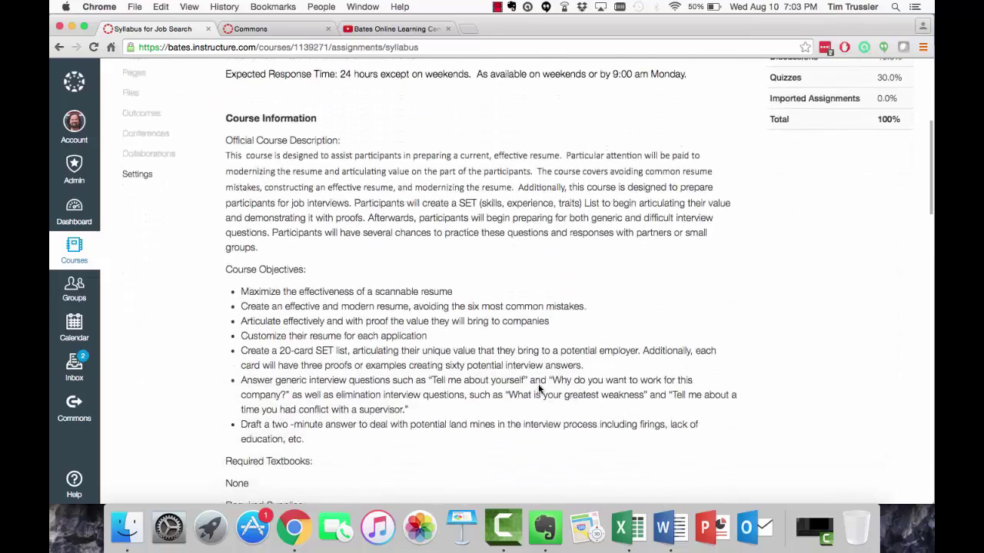
scroll(539, 390, "down", 8)
scroll(539, 391, "up", 15)
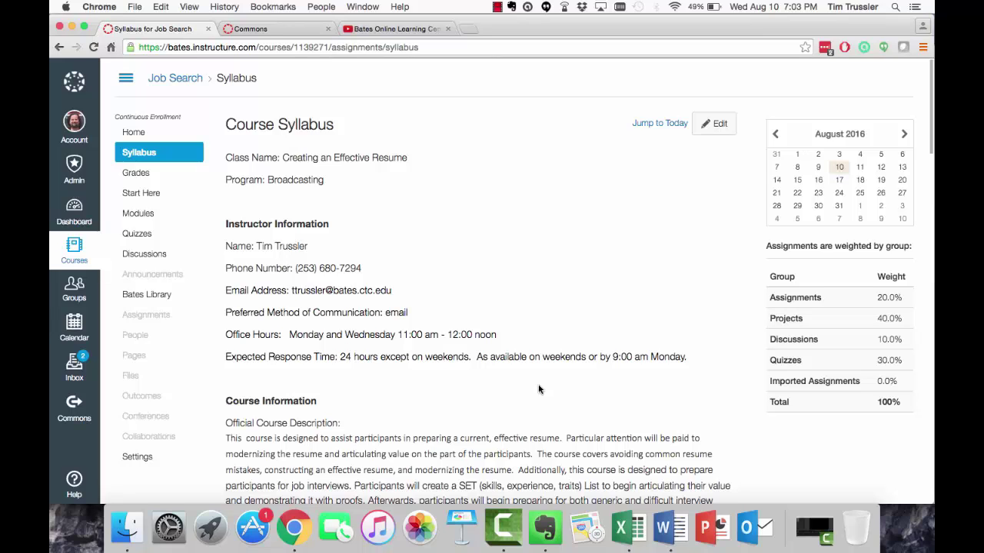
Set the Job Search home page to display Course Modules and save the choice
left_click(139, 133)
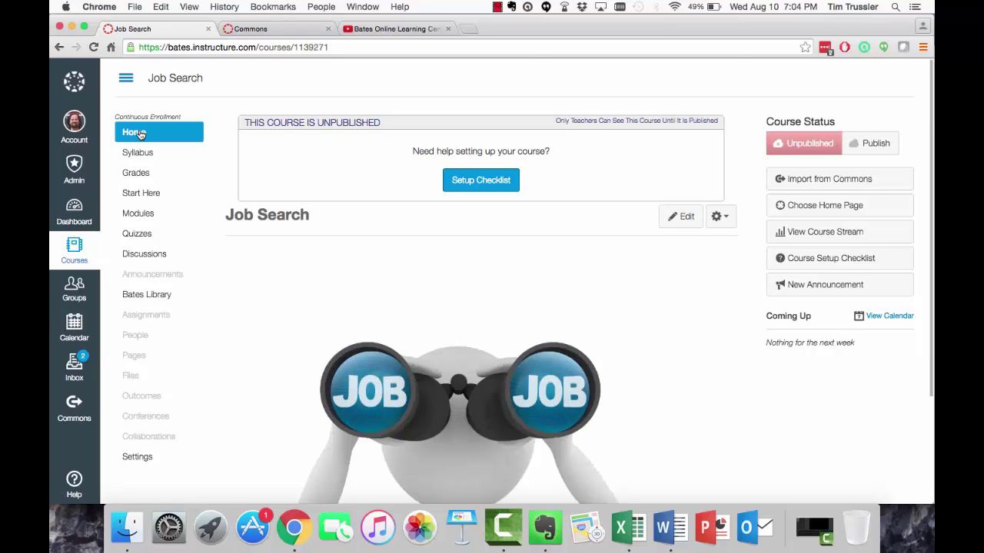
left_click(833, 210)
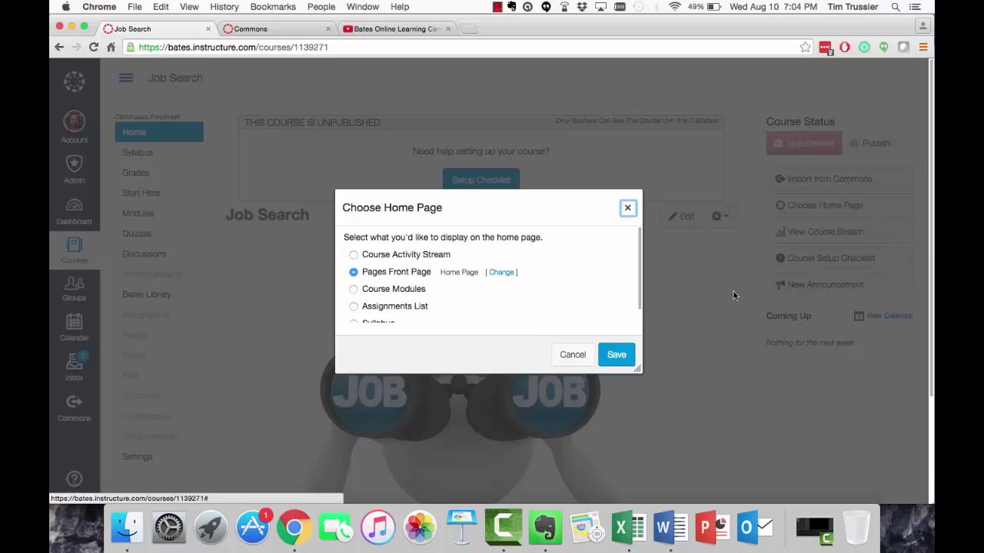
left_click(354, 295)
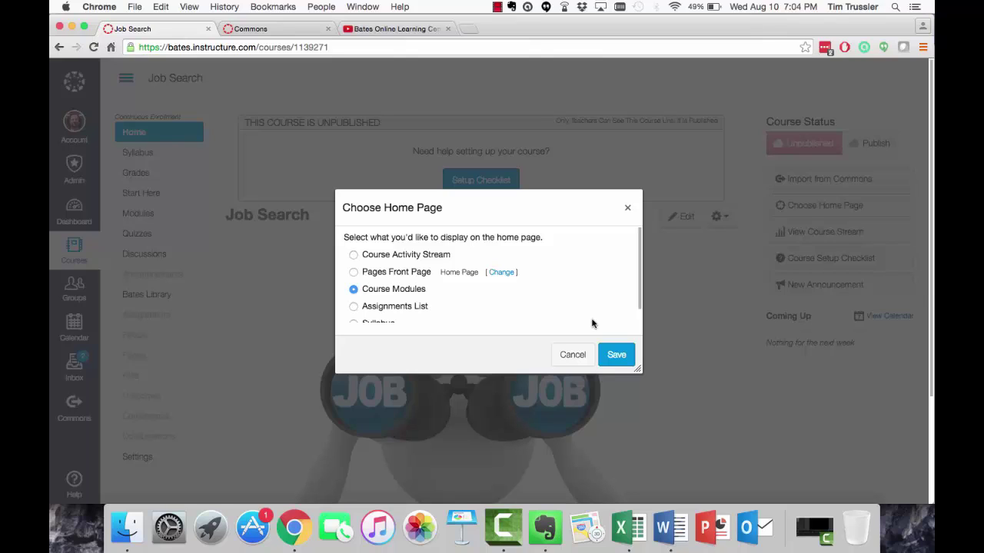
left_click(353, 274)
left_click(354, 290)
left_click(624, 359)
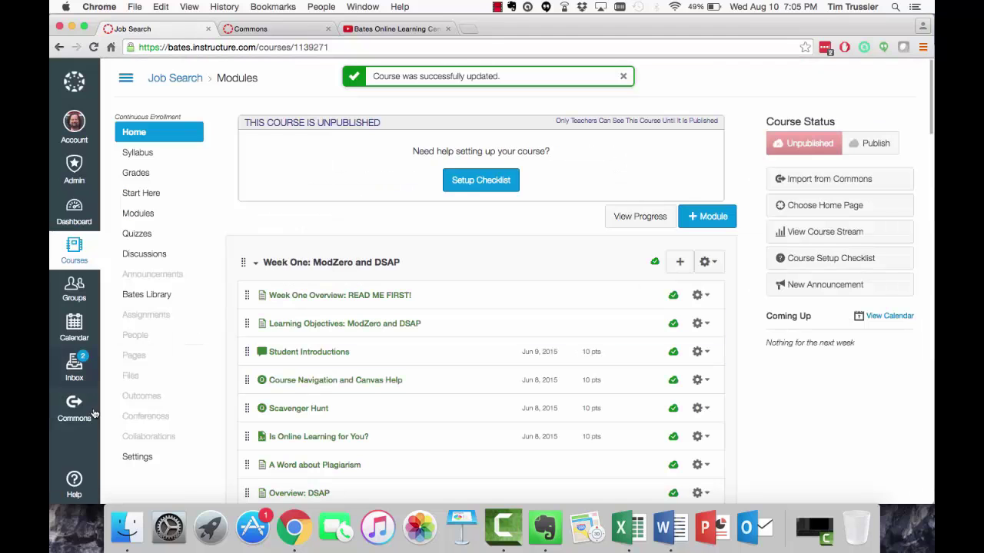
In the course navigation settings, move Syllabus below Grades and hide Discussions from students
left_click(139, 461)
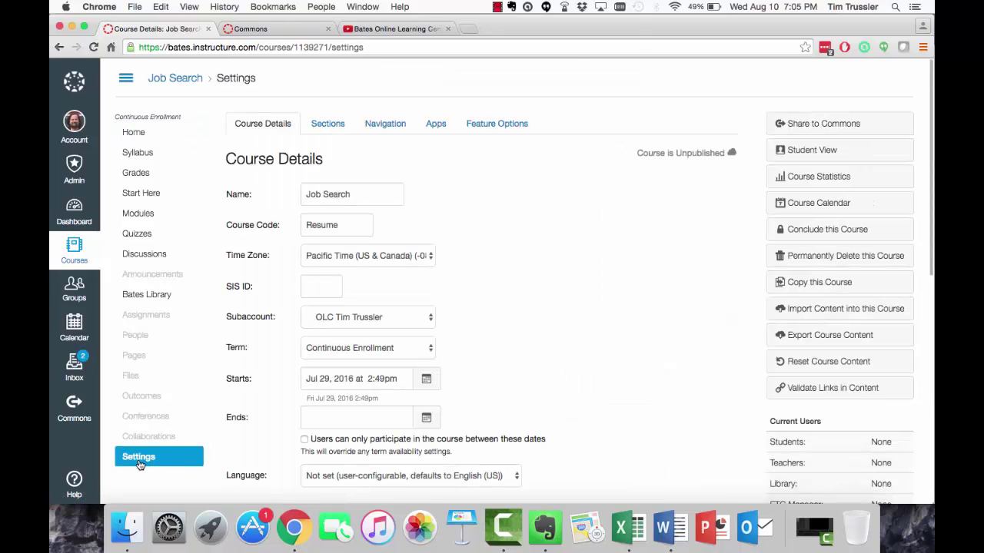
left_click(386, 129)
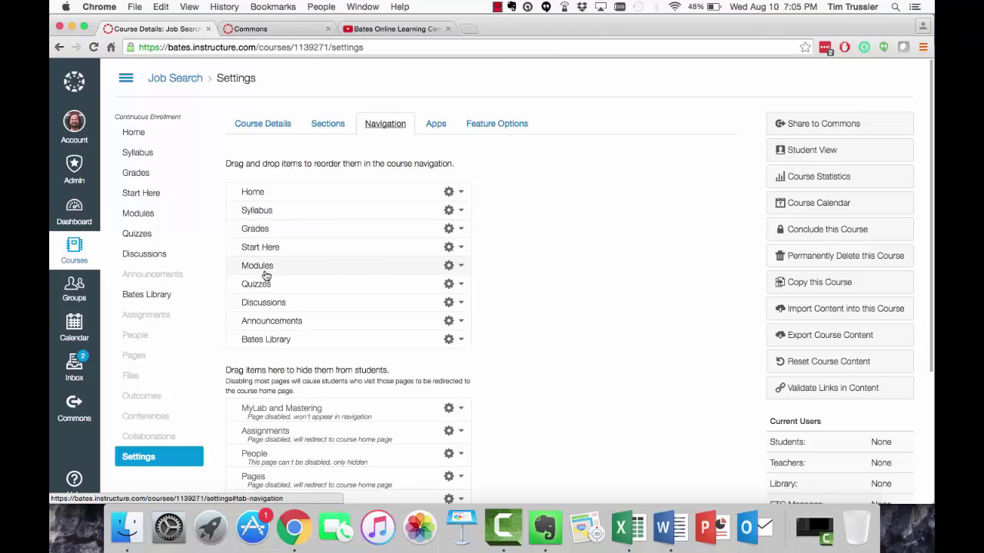
left_click_drag(270, 213, 269, 240)
left_click(461, 306)
left_click(451, 331)
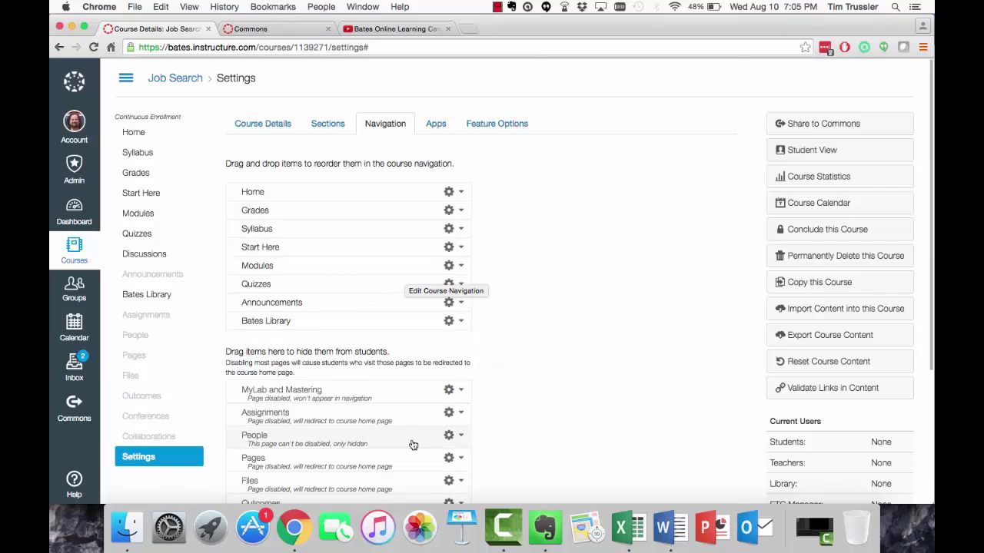
Add Assignments to the visible course navigation below Quizzes, and return it to the items hidden from students
left_click_drag(320, 422, 317, 307)
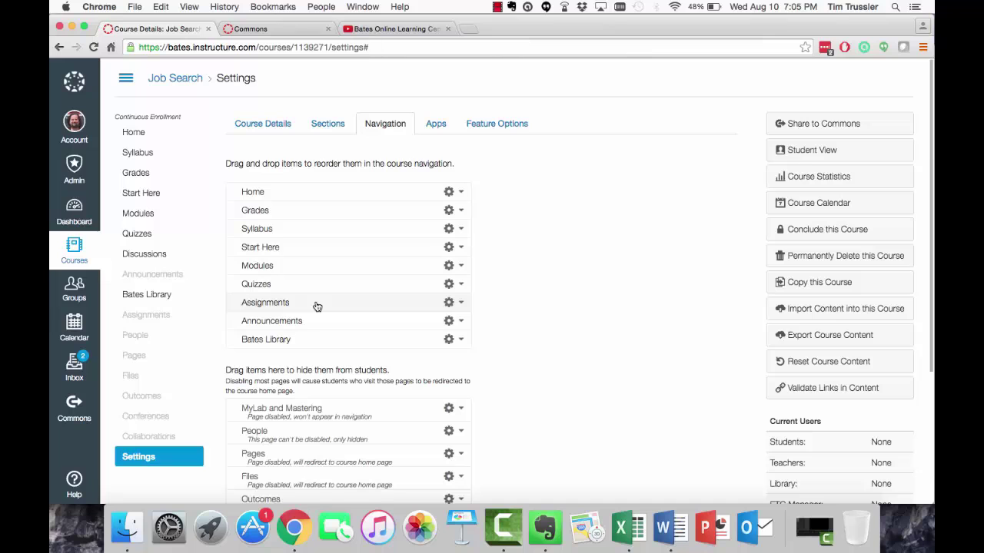
scroll(620, 358, "down", 5)
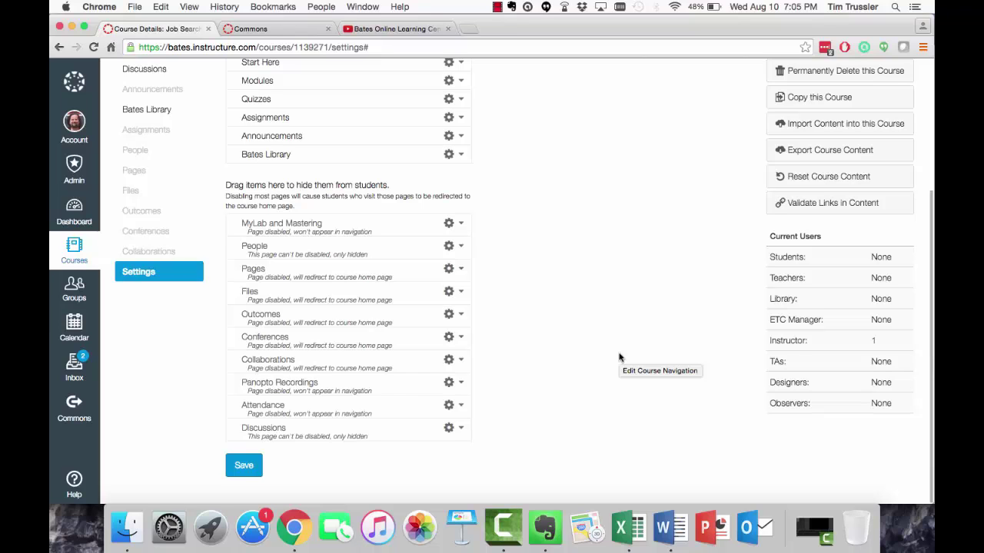
scroll(620, 357, "up", 3)
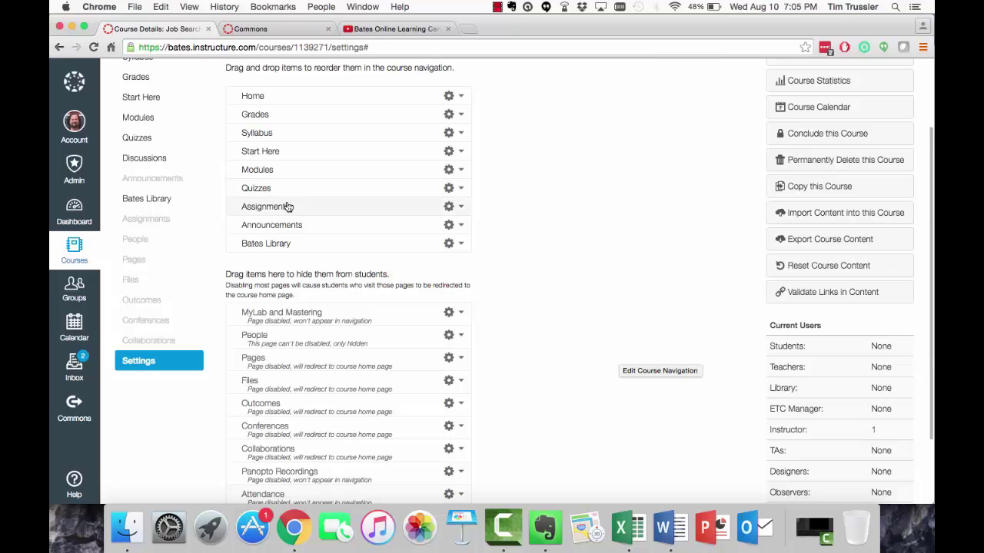
left_click_drag(287, 206, 292, 323)
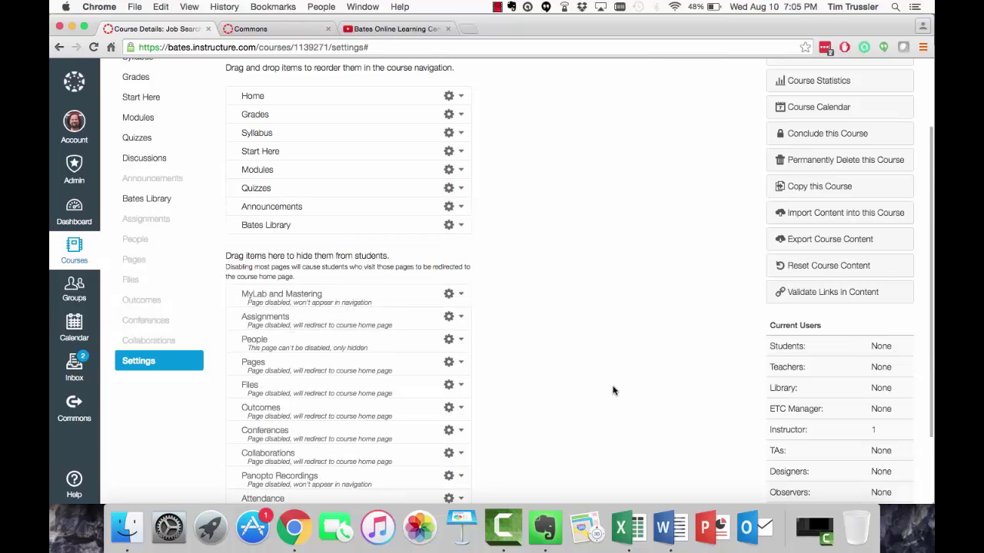
Save the reordered course navigation and open the link validator for the course content
scroll(613, 390, "down", 3)
left_click(234, 466)
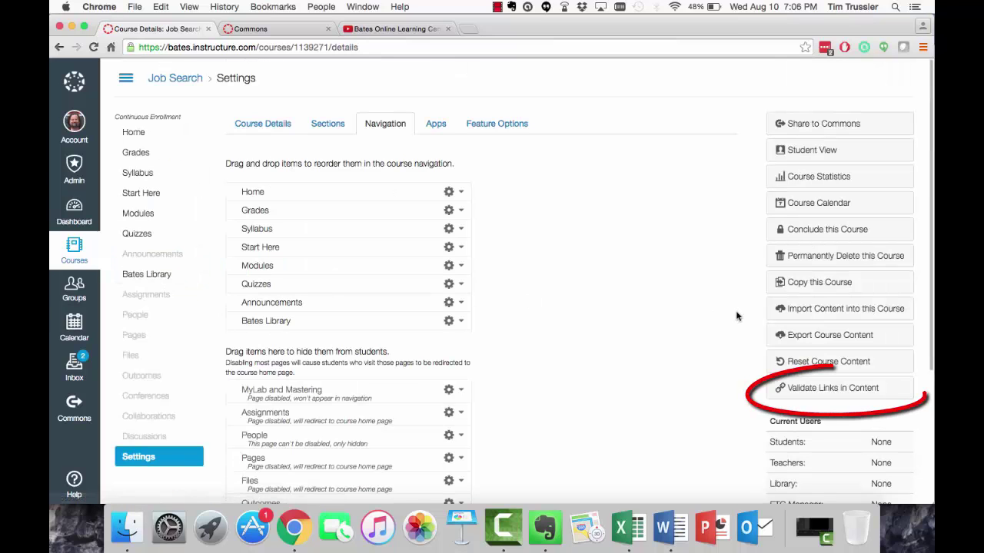
left_click(834, 394)
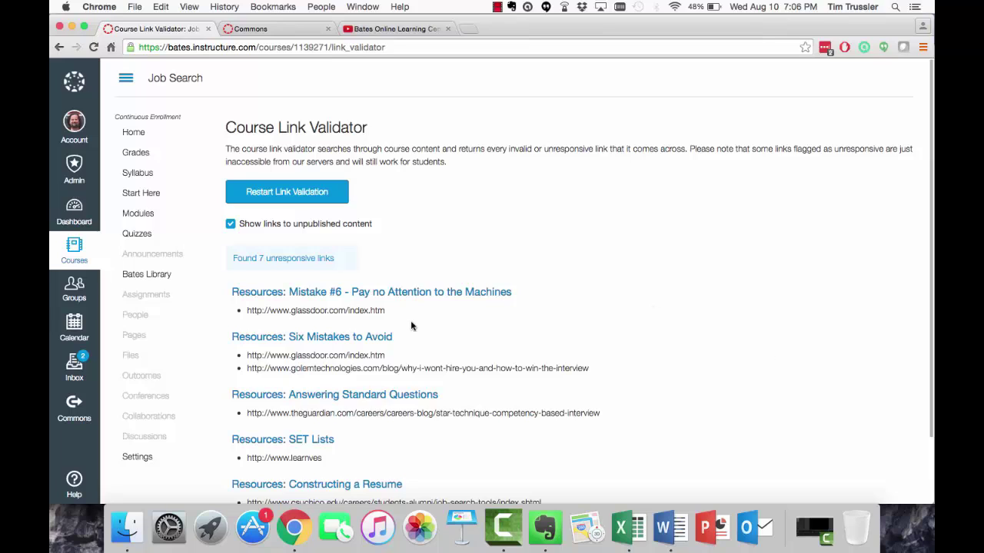
Open the flagged Resources: Six Mistakes to Avoid page and test its Glass Door link
left_click(365, 338)
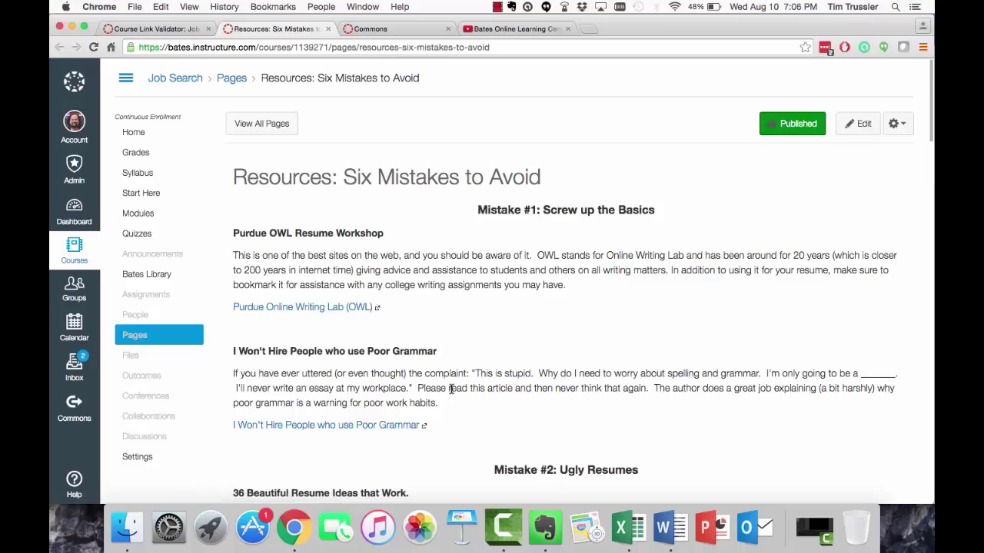
scroll(452, 389, "down", 15)
scroll(451, 393, "down", 3)
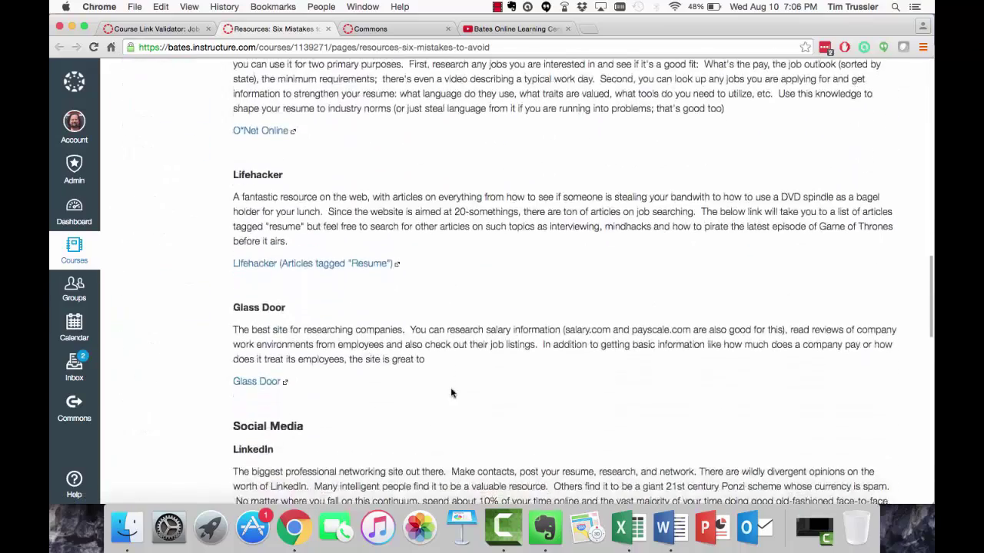
scroll(451, 393, "up", 1)
scroll(451, 393, "down", 2)
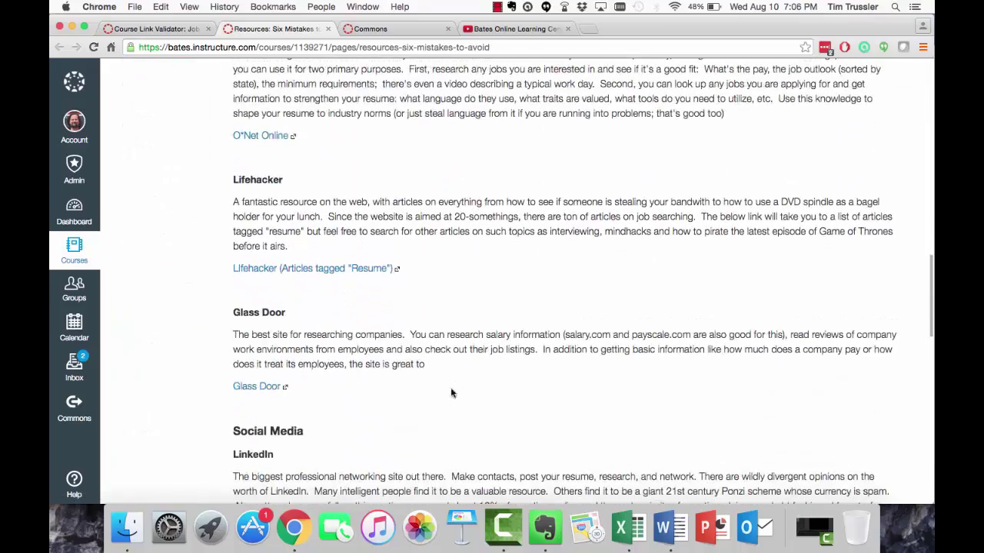
left_click(269, 387)
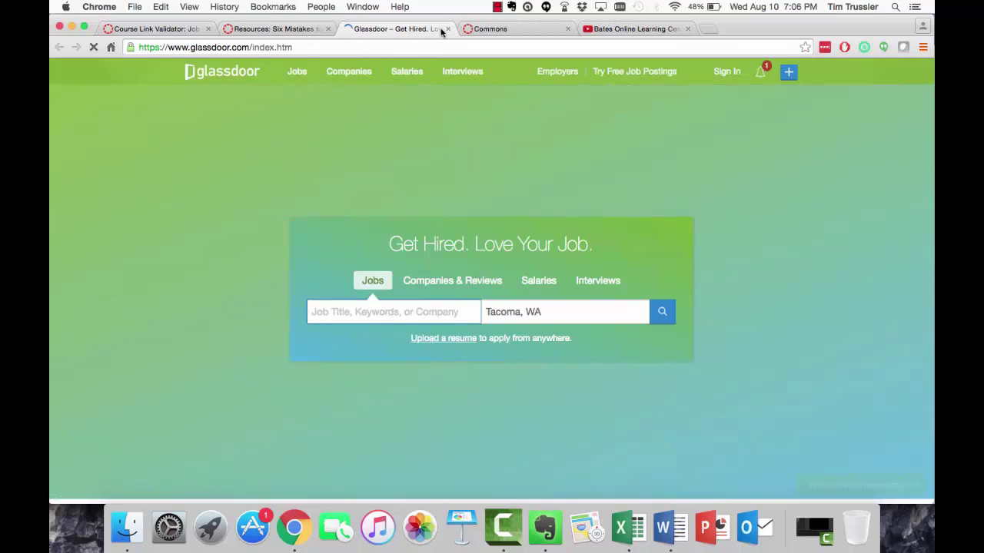
left_click(448, 29)
Test the Why I won't Hire You link under Mistake #5, and return to the link validator results
scroll(377, 243, "down", 20)
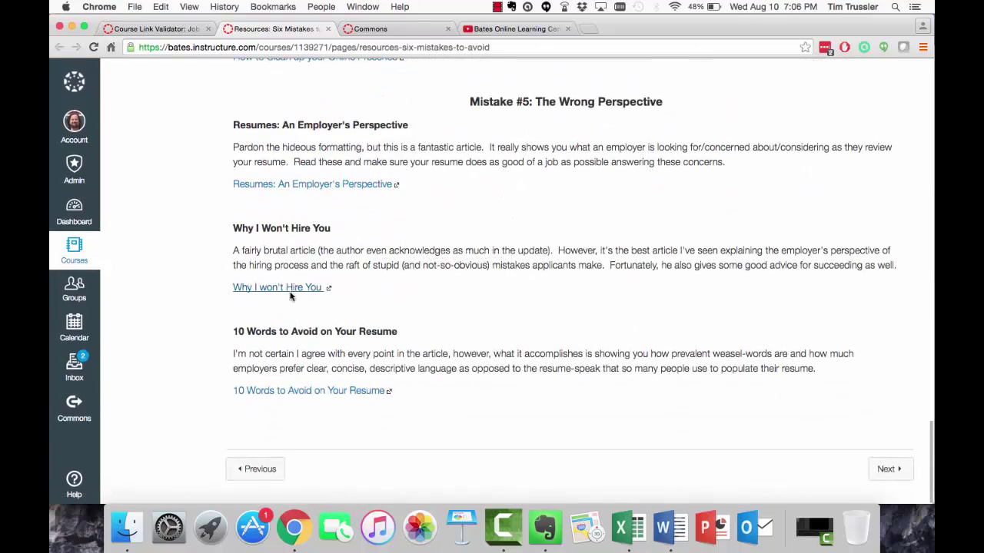
left_click(289, 289)
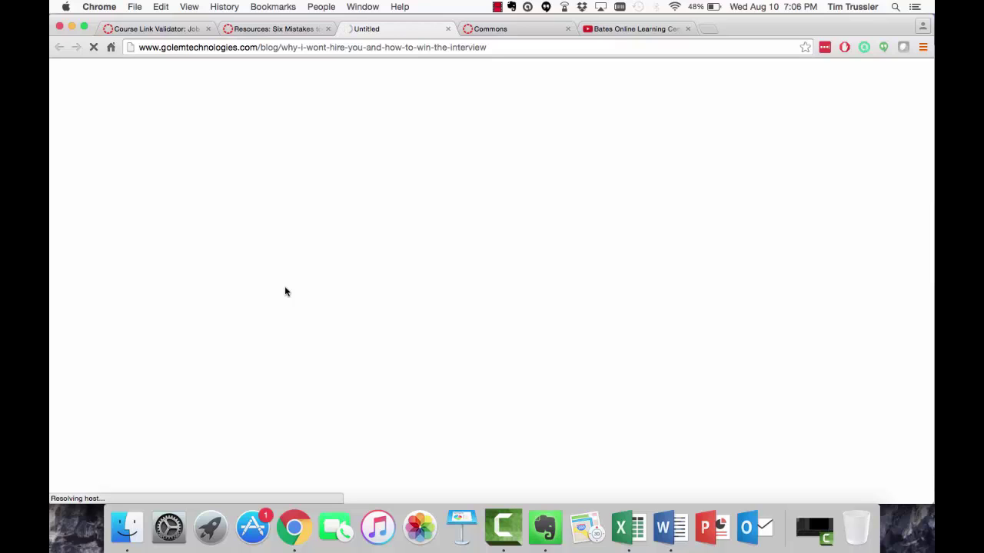
left_click(448, 29)
left_click(327, 28)
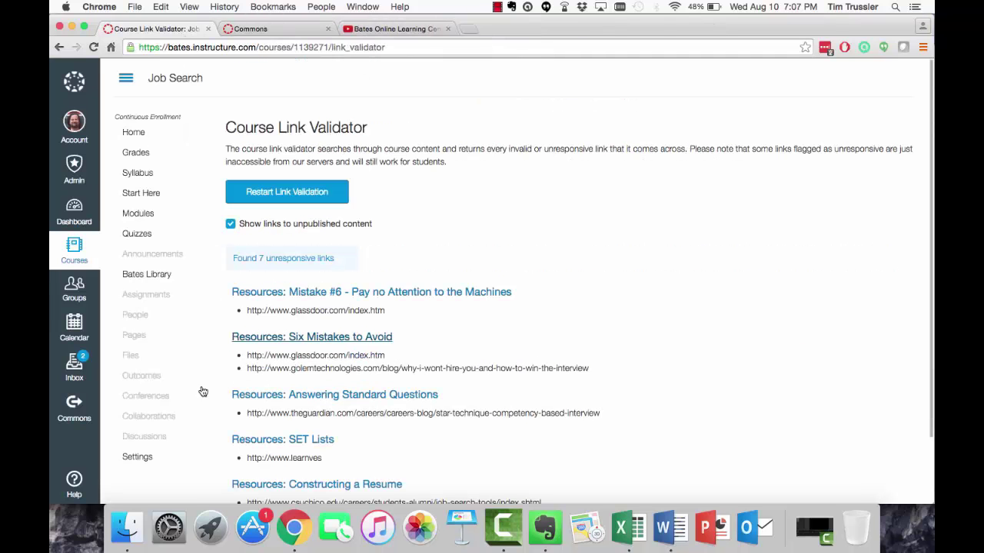
Preview the Job Search course in Student View and look through its navigation and weekly modules
left_click(137, 456)
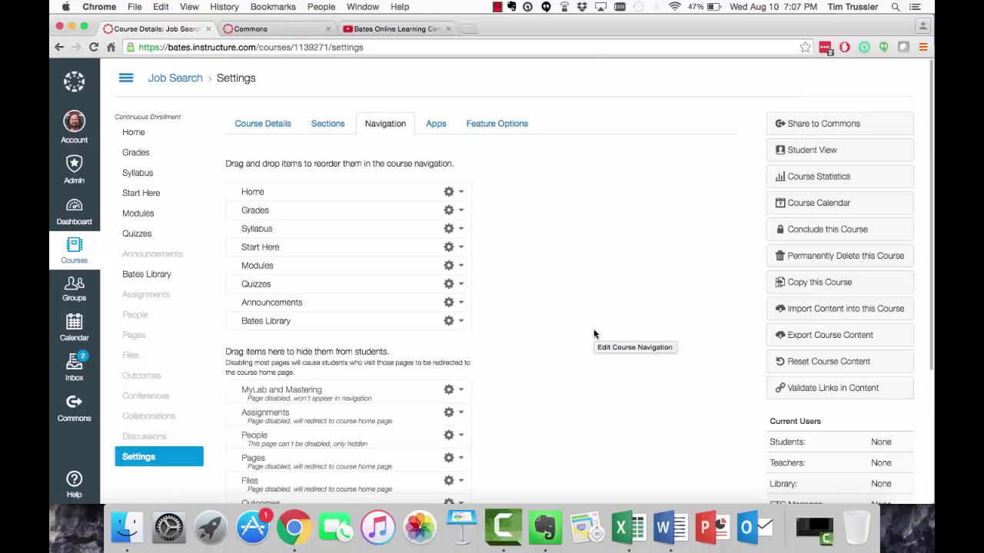
left_click(834, 152)
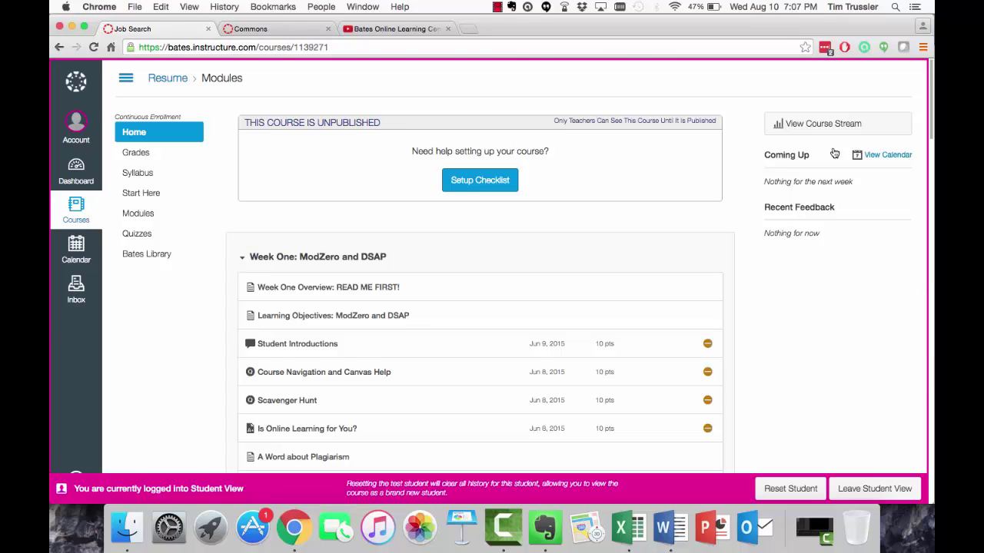
scroll(648, 372, "down", 10)
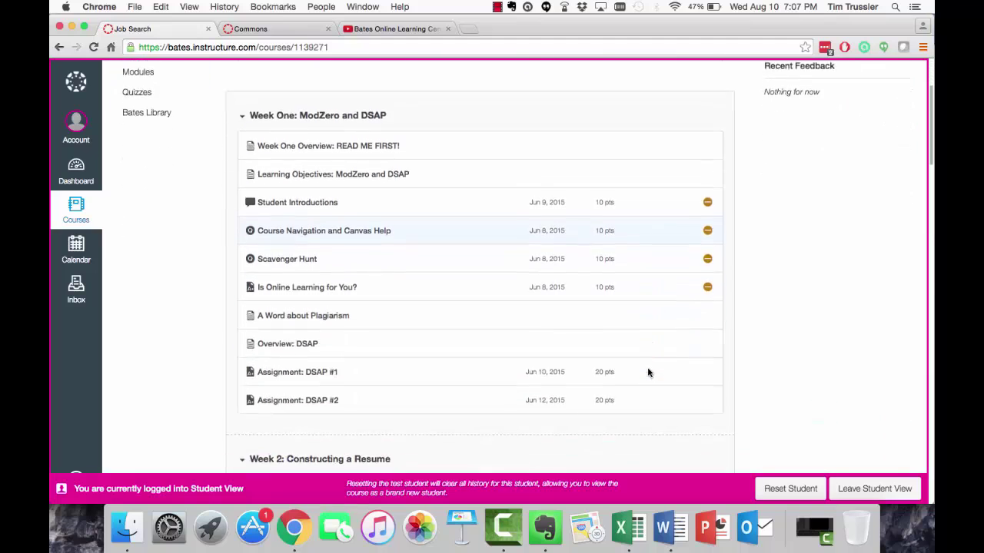
scroll(648, 373, "up", 10)
scroll(648, 372, "down", 3)
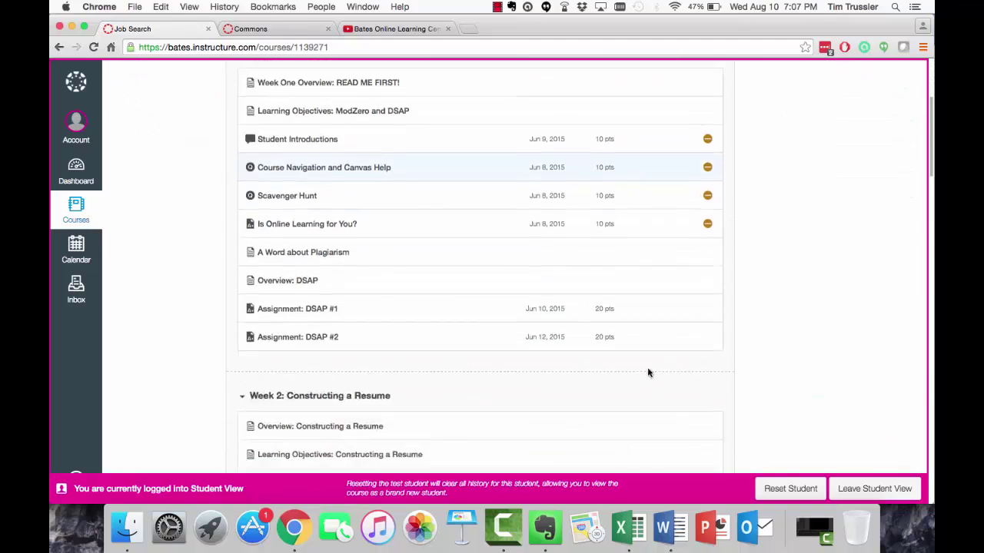
scroll(648, 372, "up", 1)
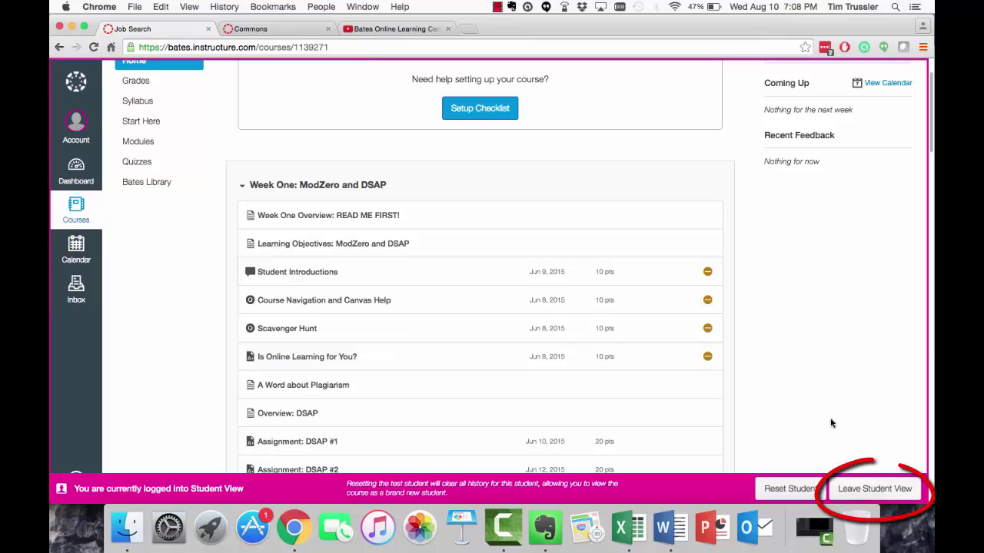
Leave Student View and publish the Job Search course
left_click(870, 490)
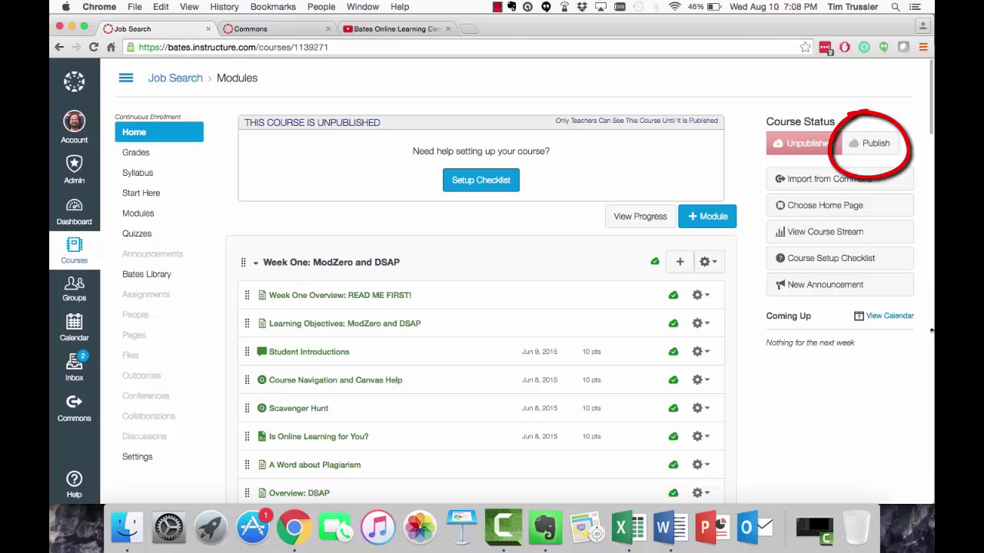
left_click(869, 146)
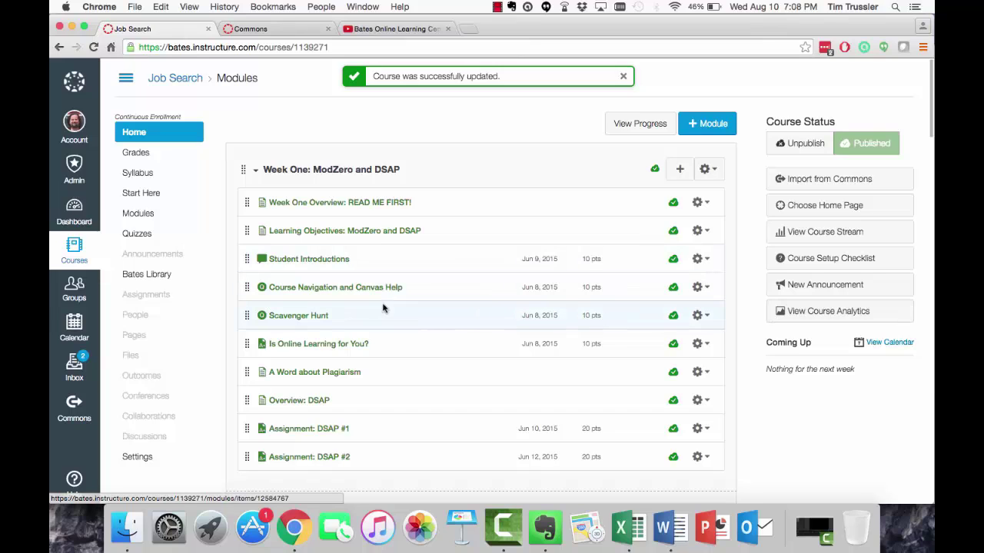
Unpublish the Week 2: Constructing a Resume module and the Assignment: DSAP #2 item in Week One
scroll(493, 351, "down", 2)
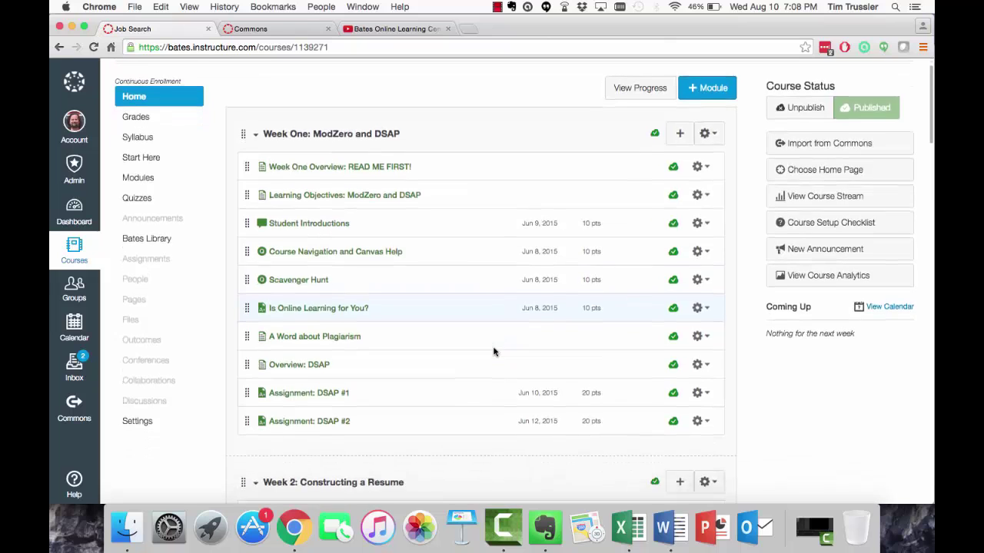
scroll(493, 351, "down", 6)
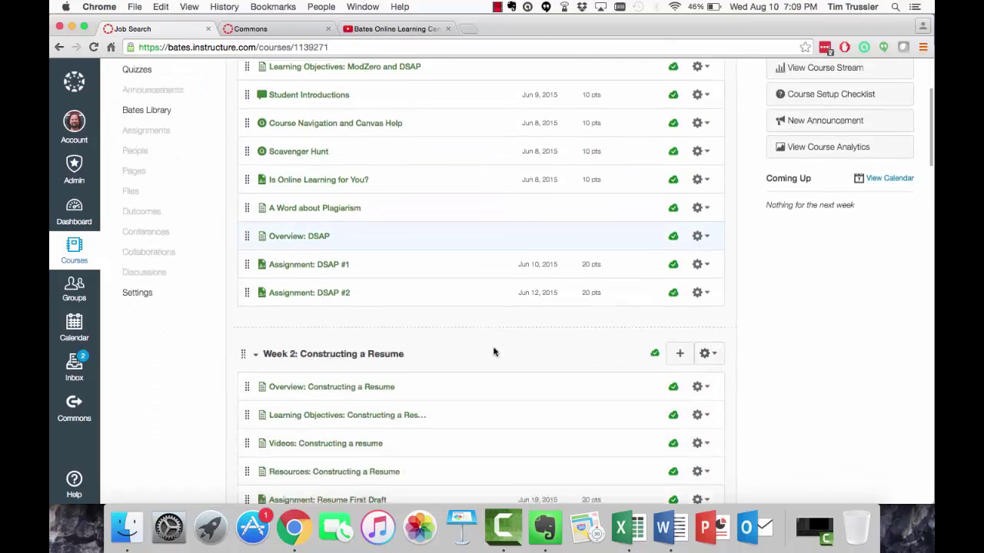
left_click(654, 326)
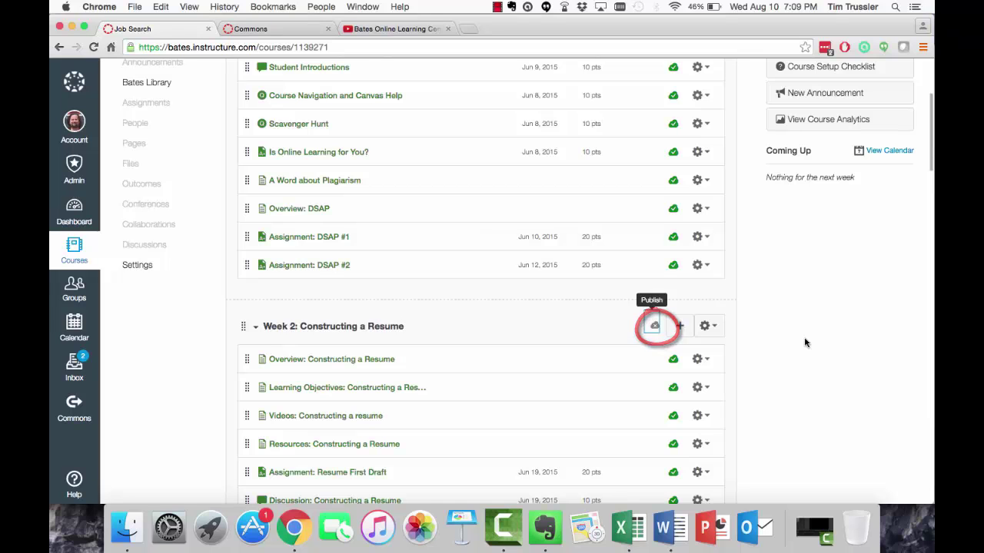
scroll(805, 342, "up", 7)
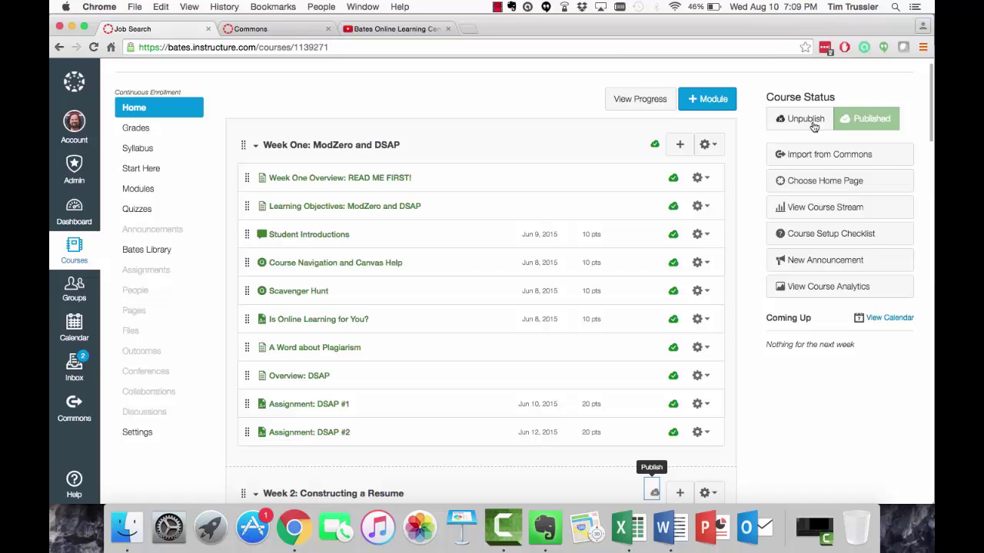
left_click(673, 432)
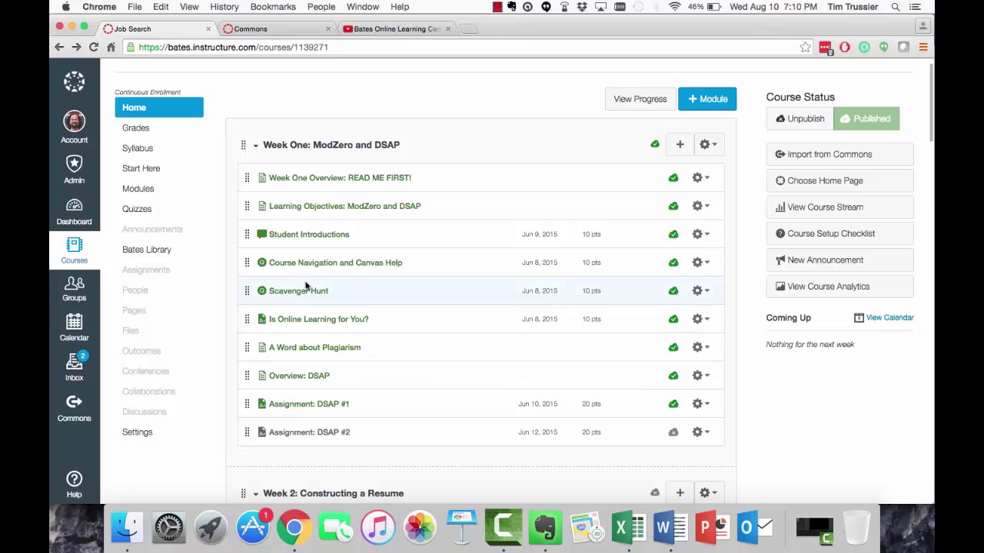
Start a new announcement in the Job Search course with delayed posting enabled
left_click(146, 230)
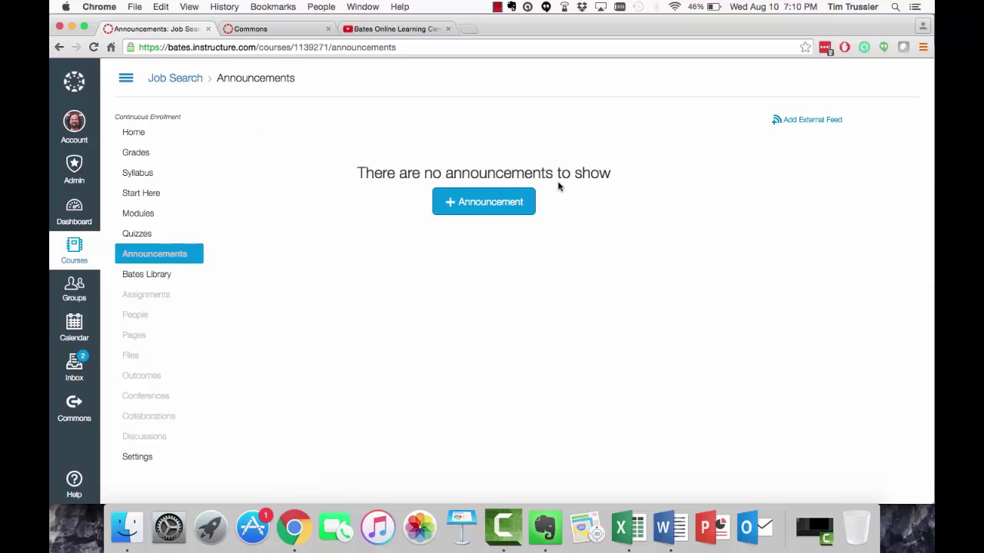
left_click(499, 212)
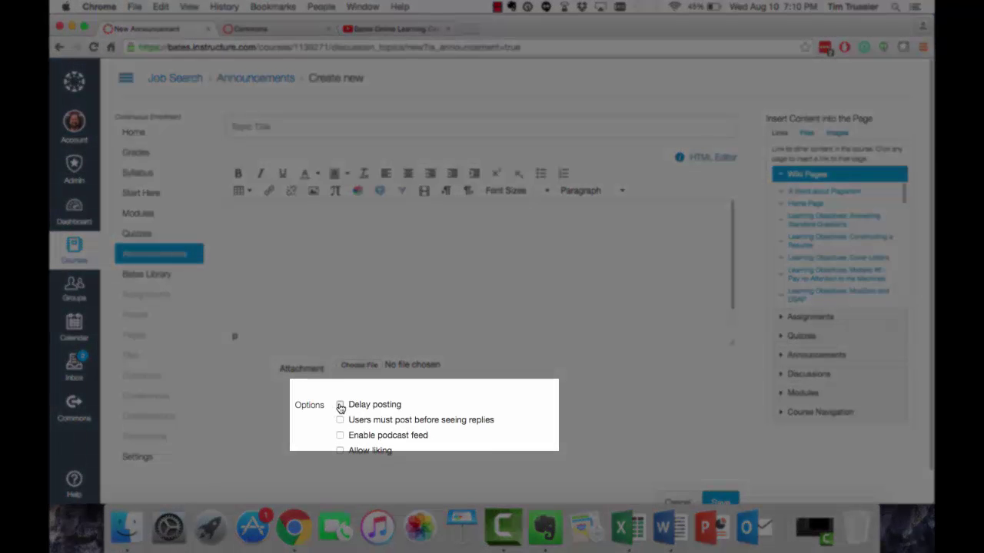
left_click(339, 404)
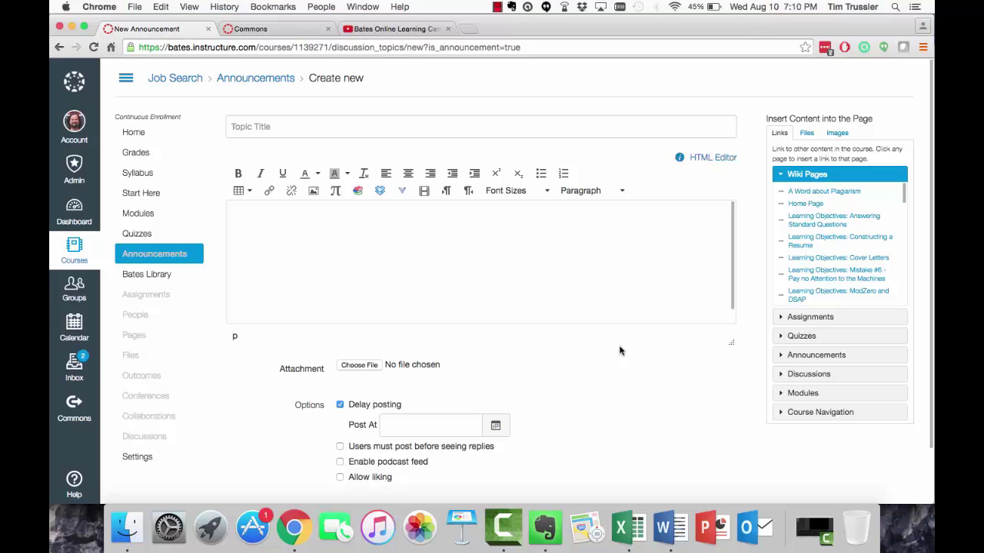
Open the list of all courses, leaving the announcement page without saving
left_click(70, 250)
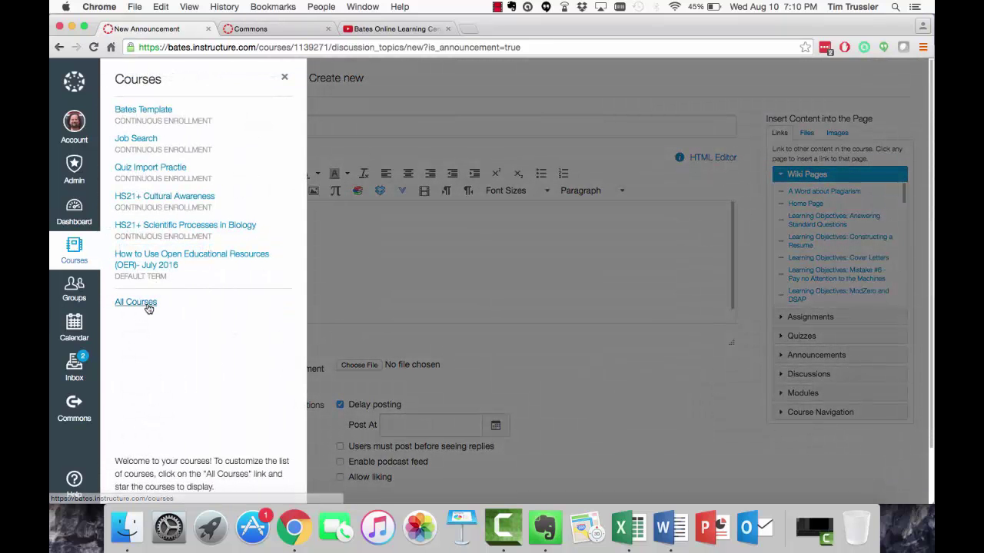
left_click(138, 303)
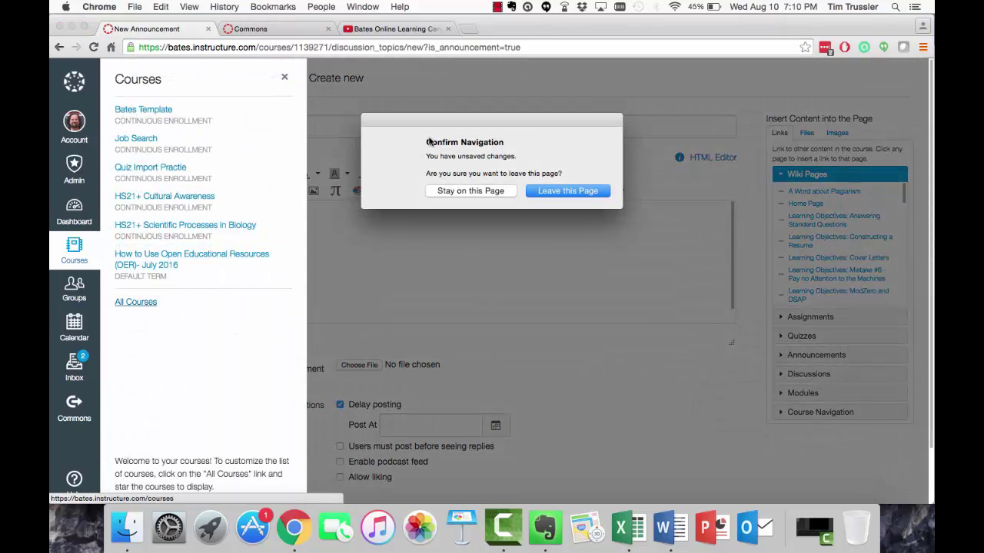
left_click(567, 193)
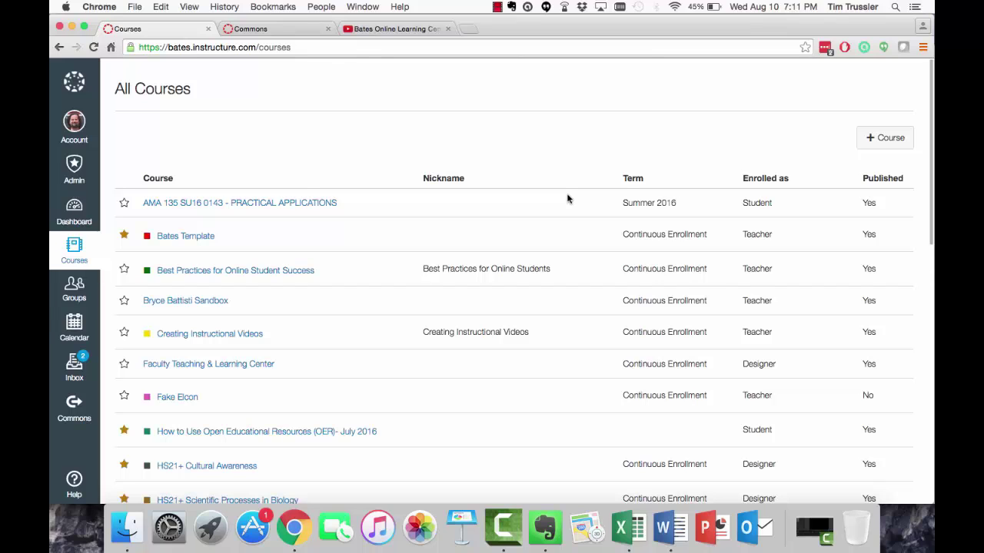